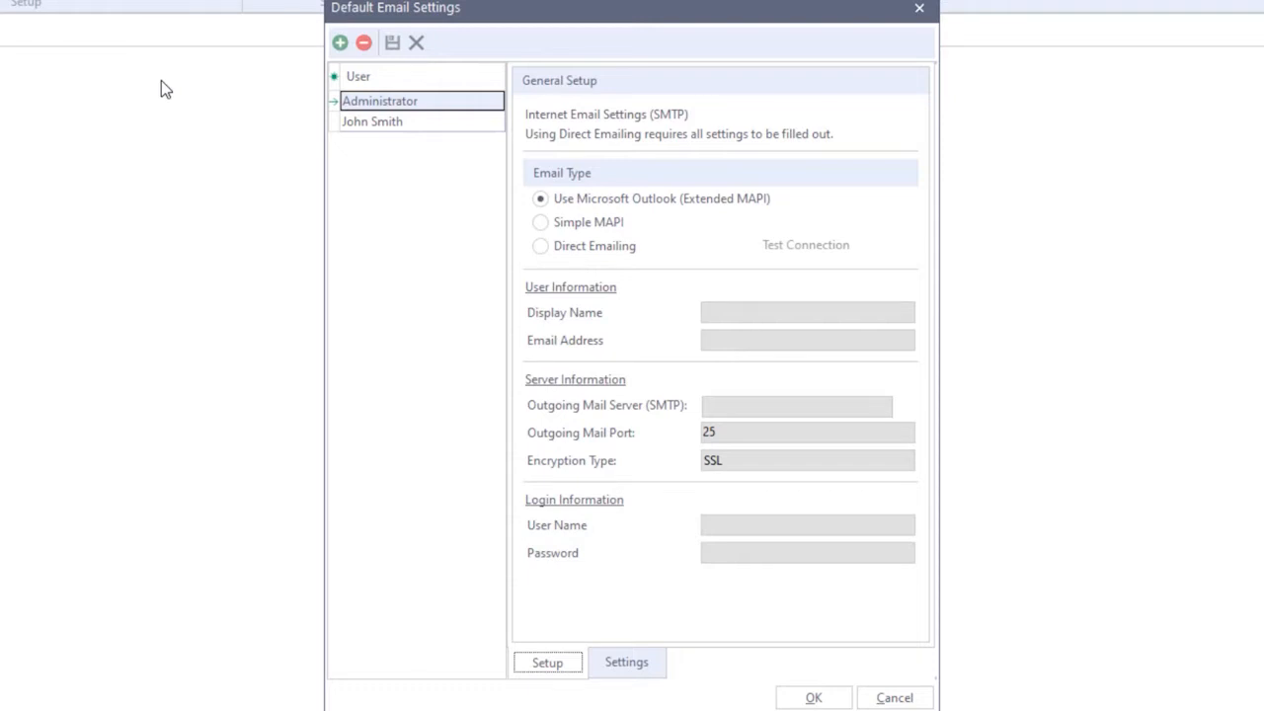
- Add a new email-settings entry and assign it to the staff user picked from the list
left_click(340, 44)
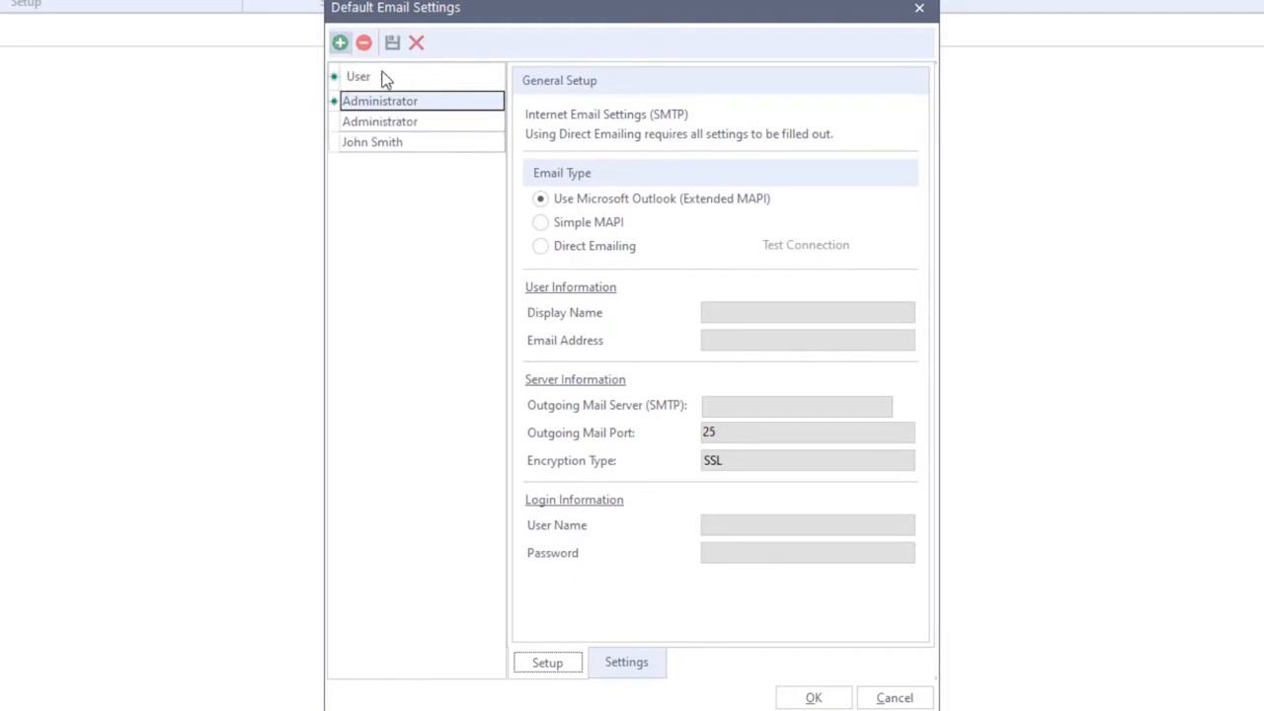
left_click(420, 100)
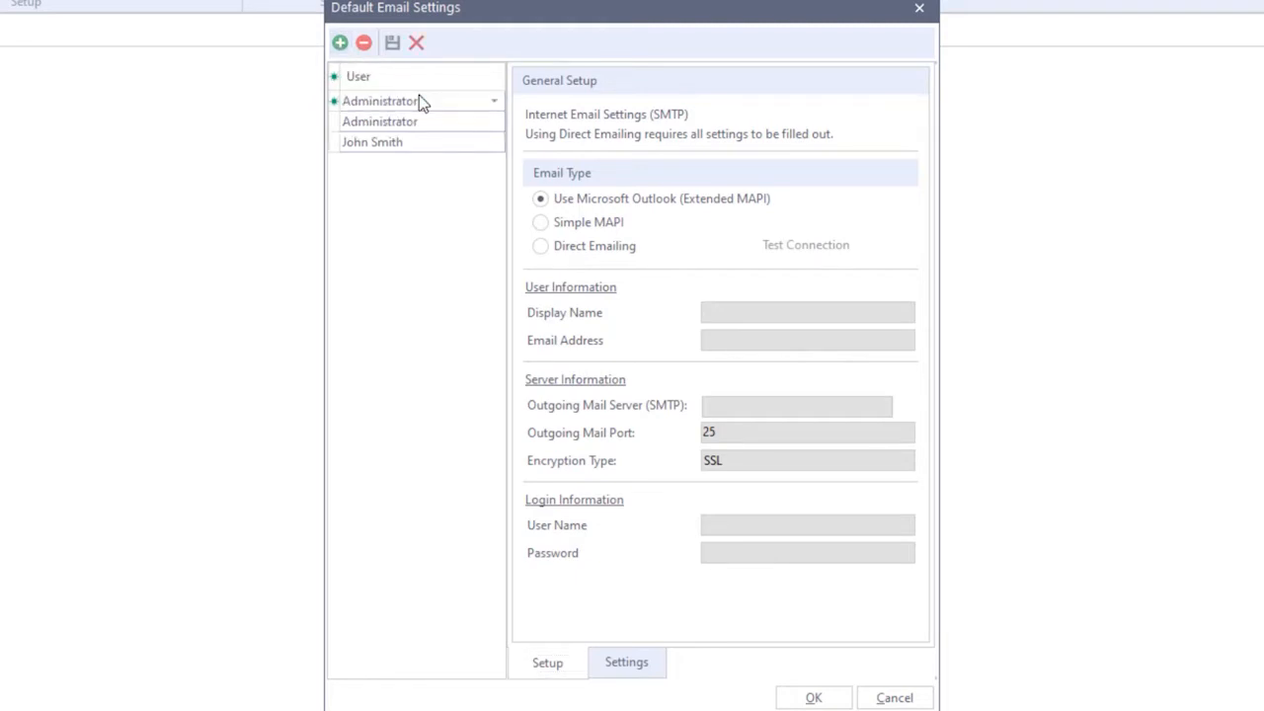
left_click(489, 100)
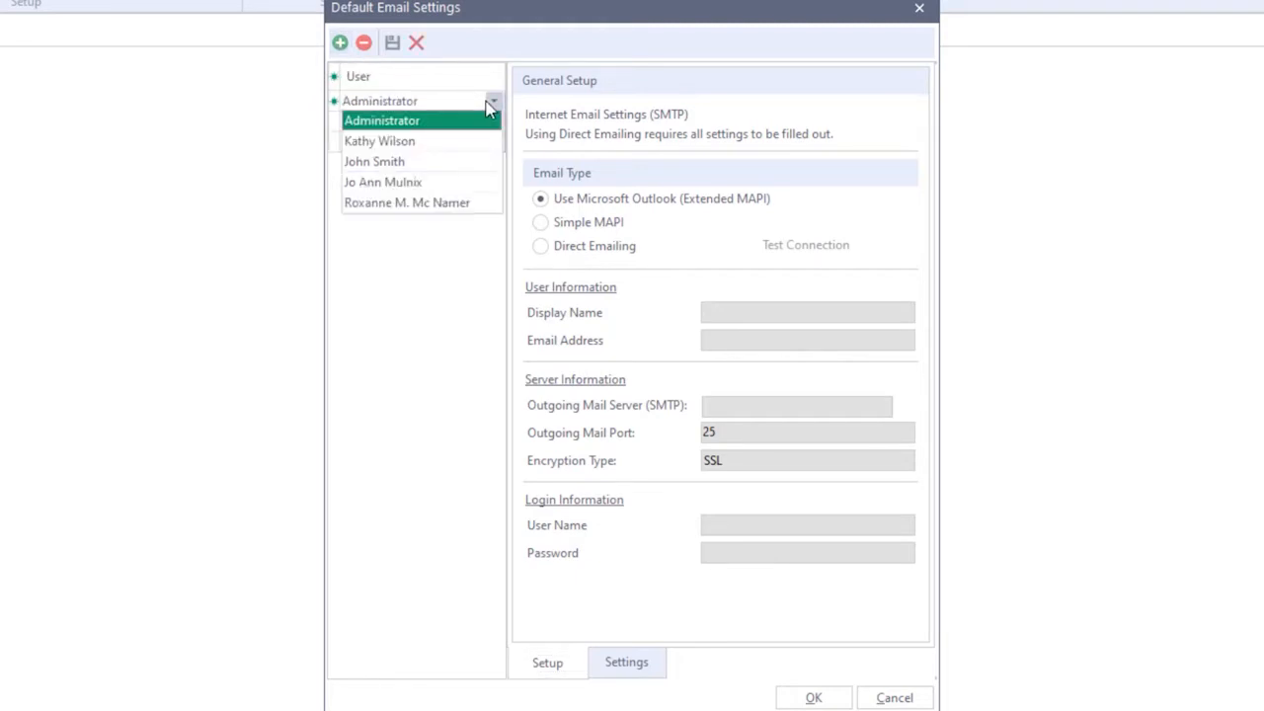
left_click(440, 144)
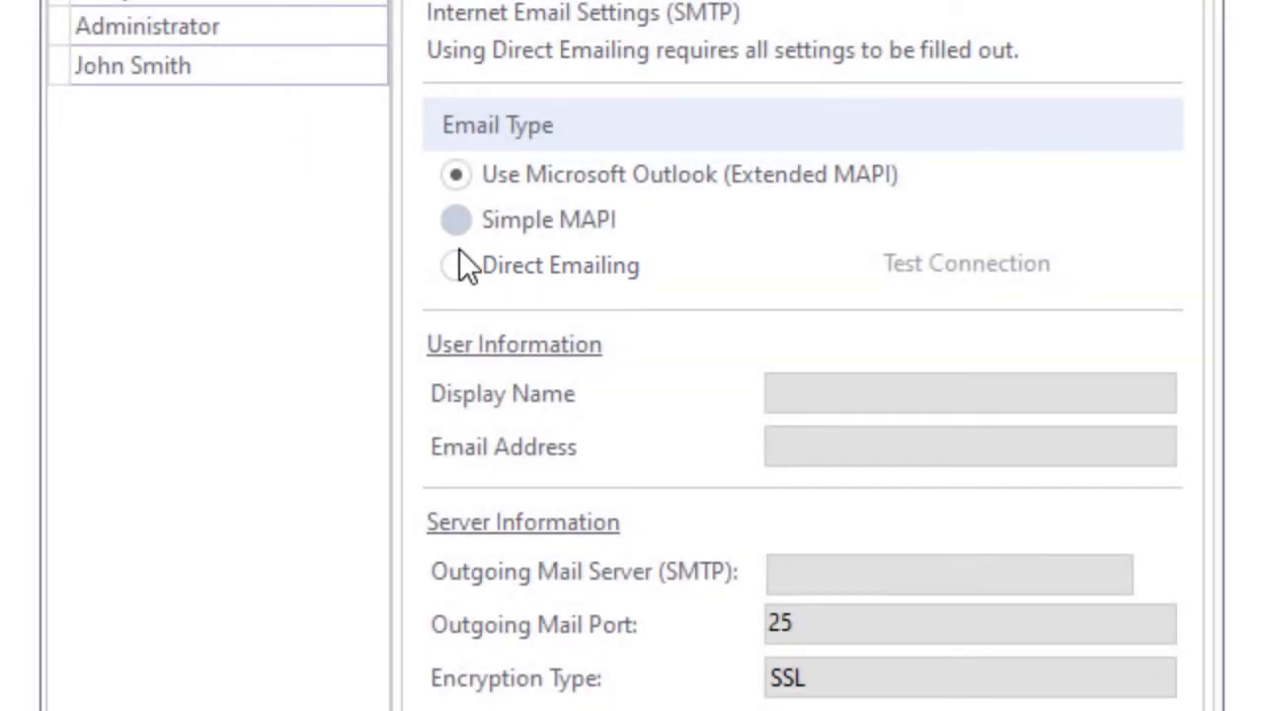
- Switch the entry to Direct Emailing and fill in the user's display name and e-mail address
left_click(463, 263)
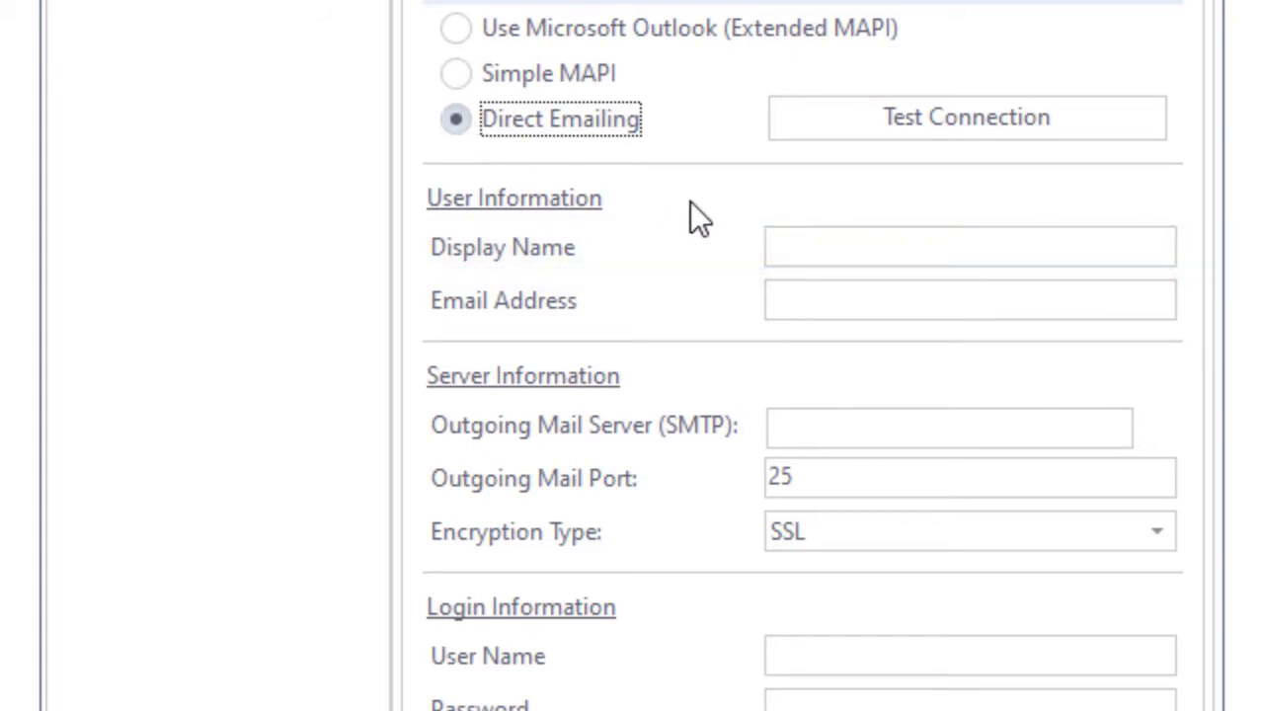
left_click(797, 241)
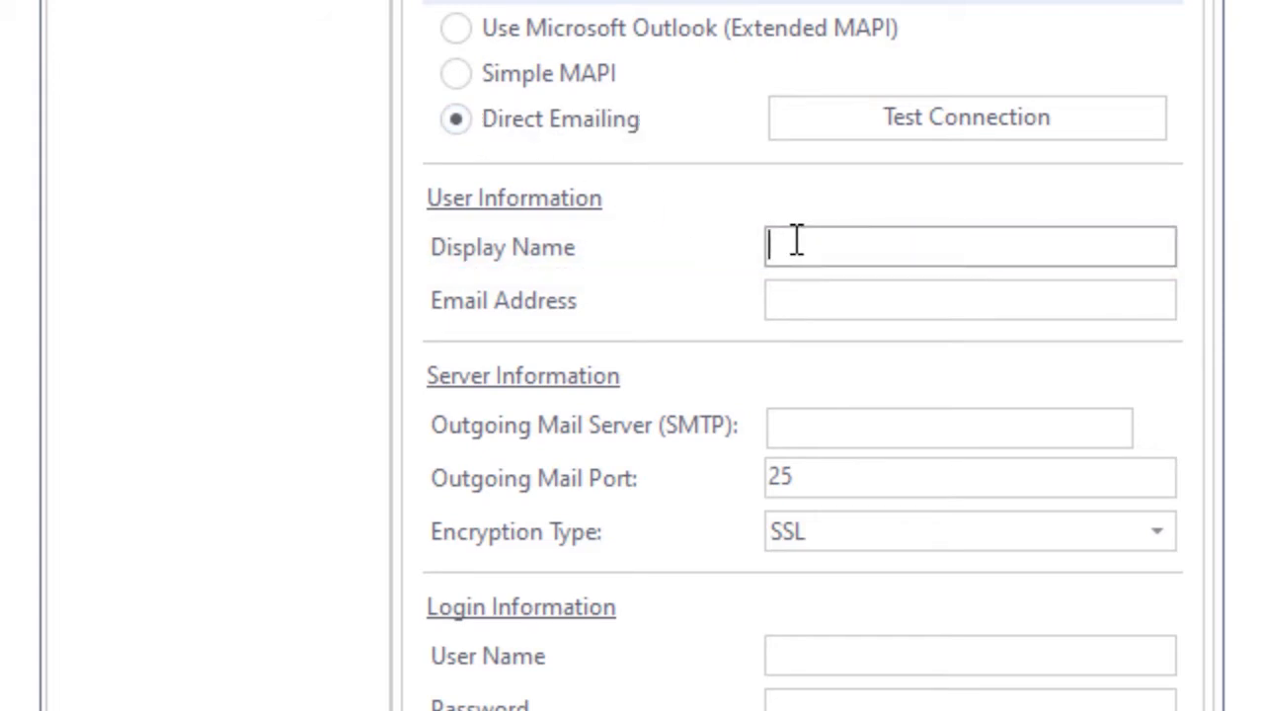
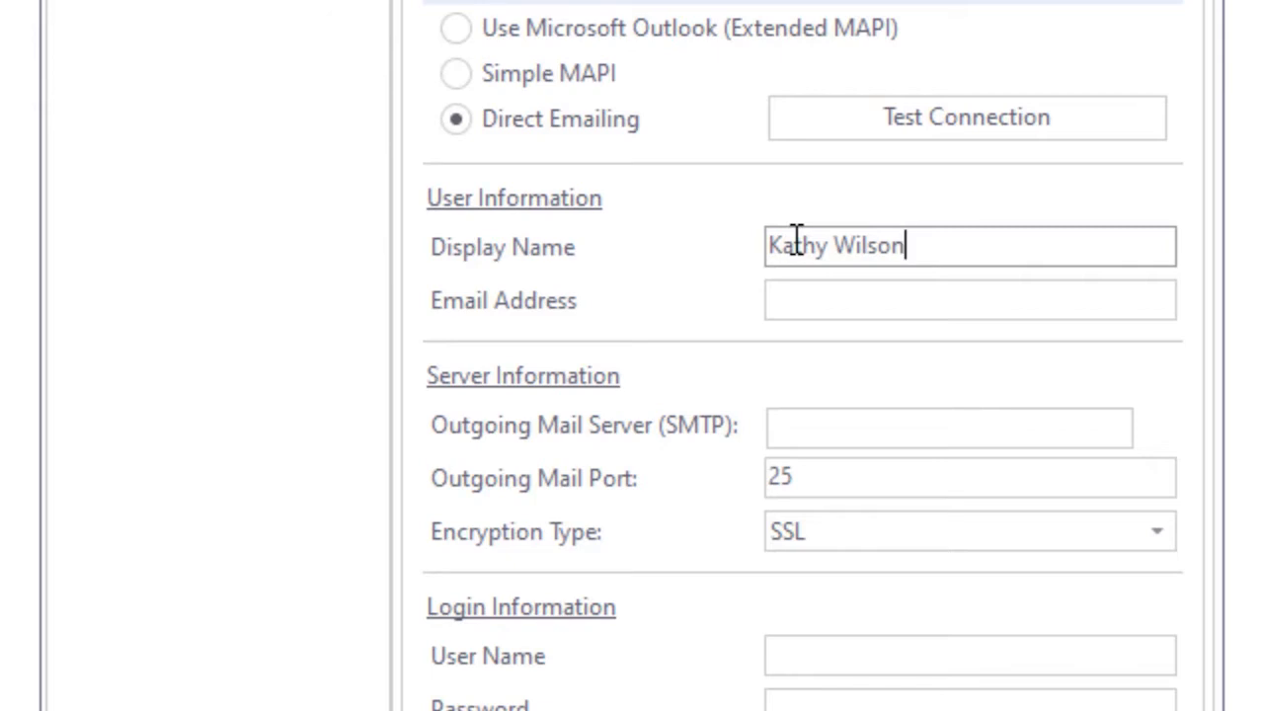
key("Tab")
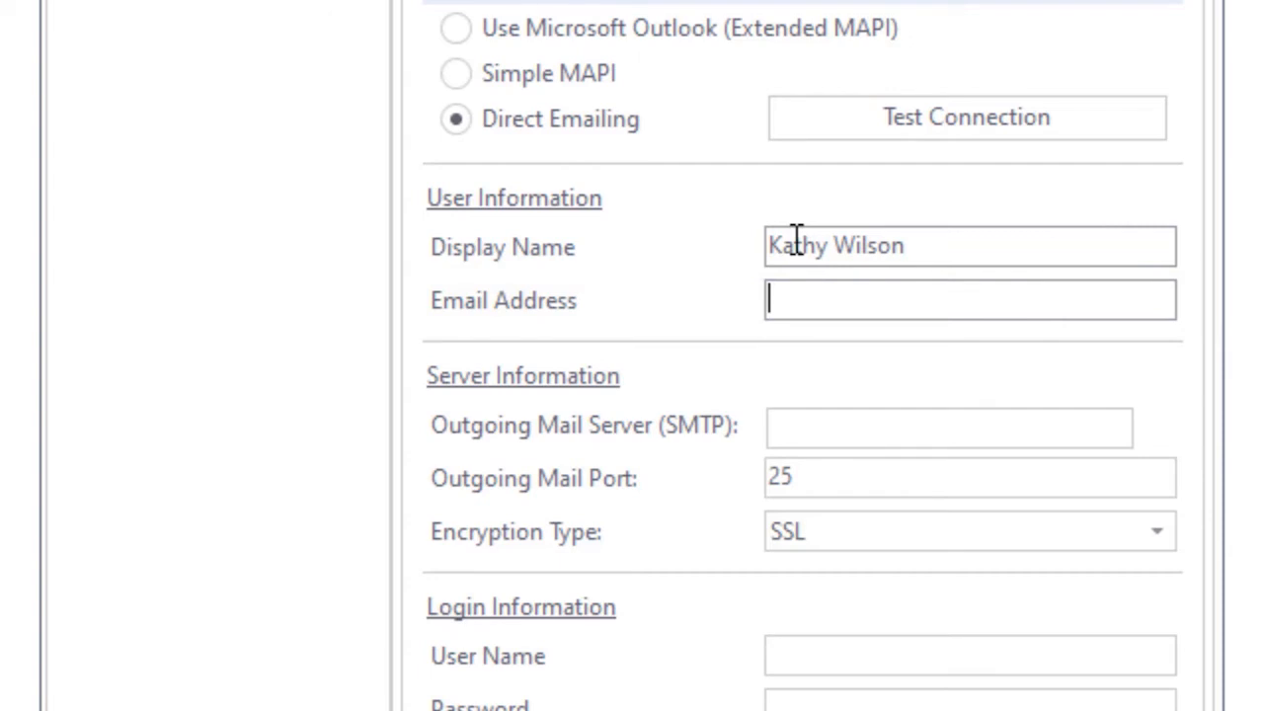
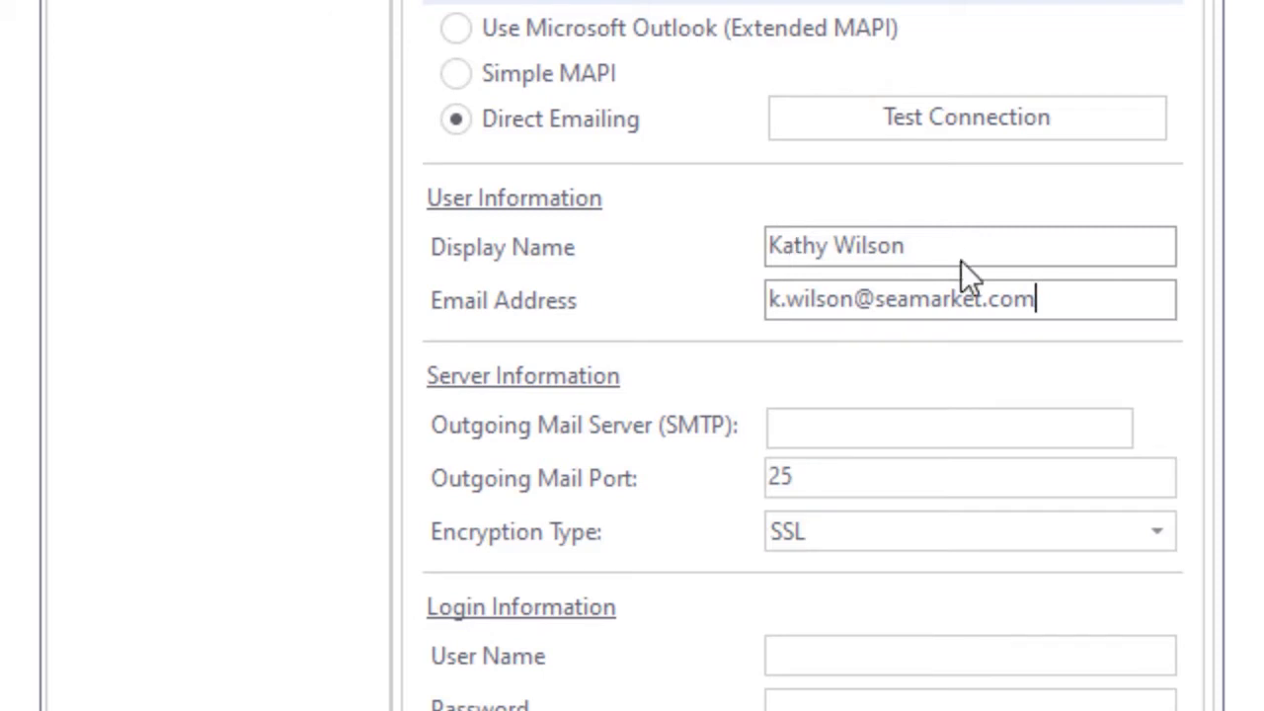
scroll(919, 327, "down", 3)
- Enter smtp.gmail.com as the outgoing mail server and change the port from 25 to 465
left_click(836, 237)
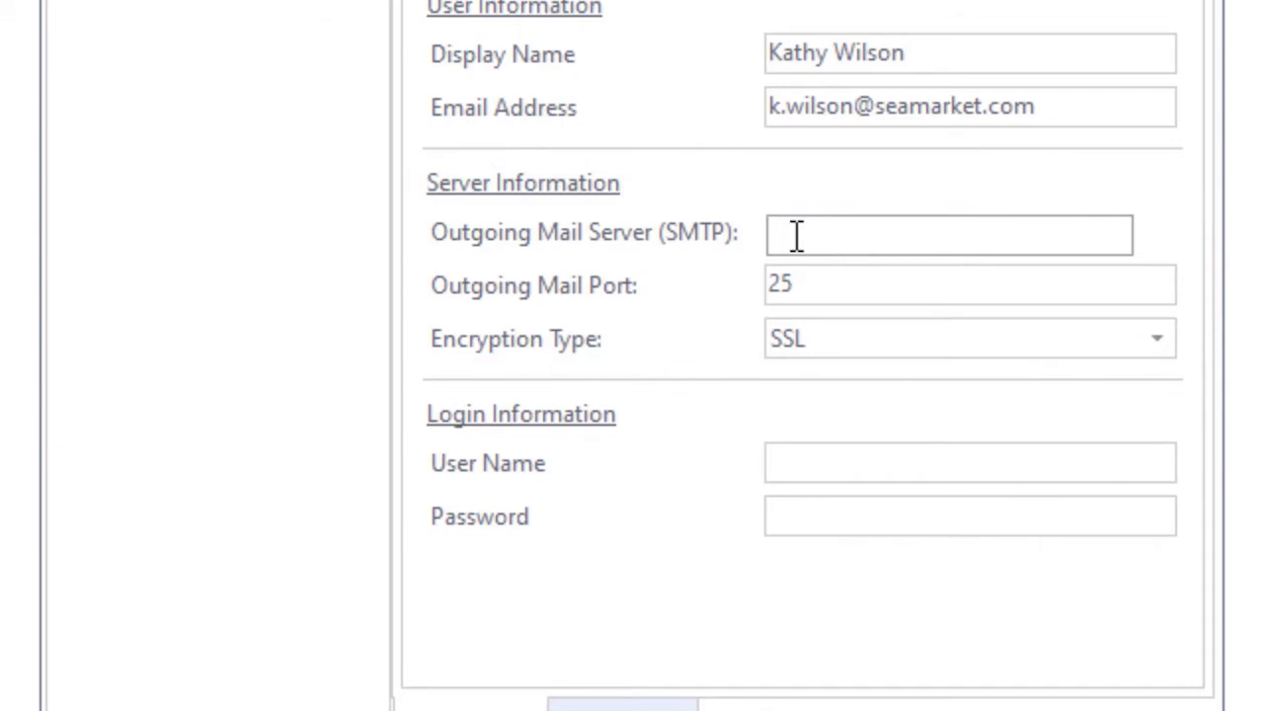
type("smtp.gmail.com")
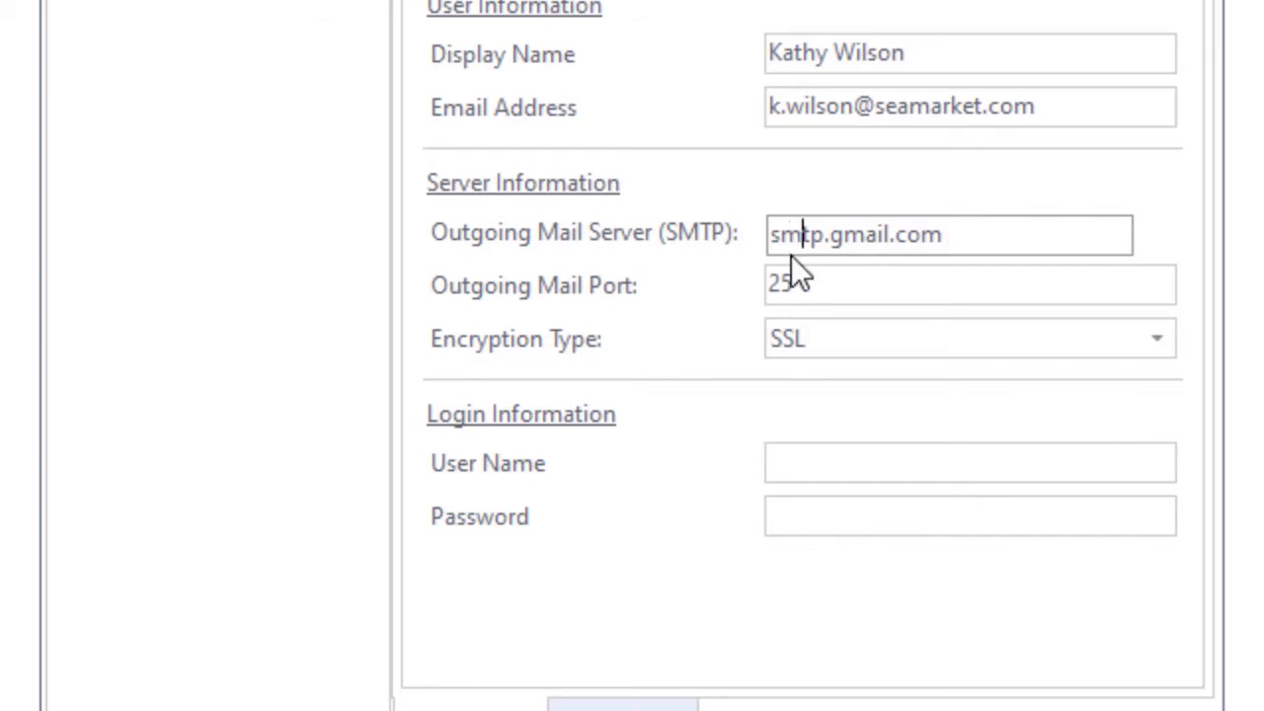
key("Tab")
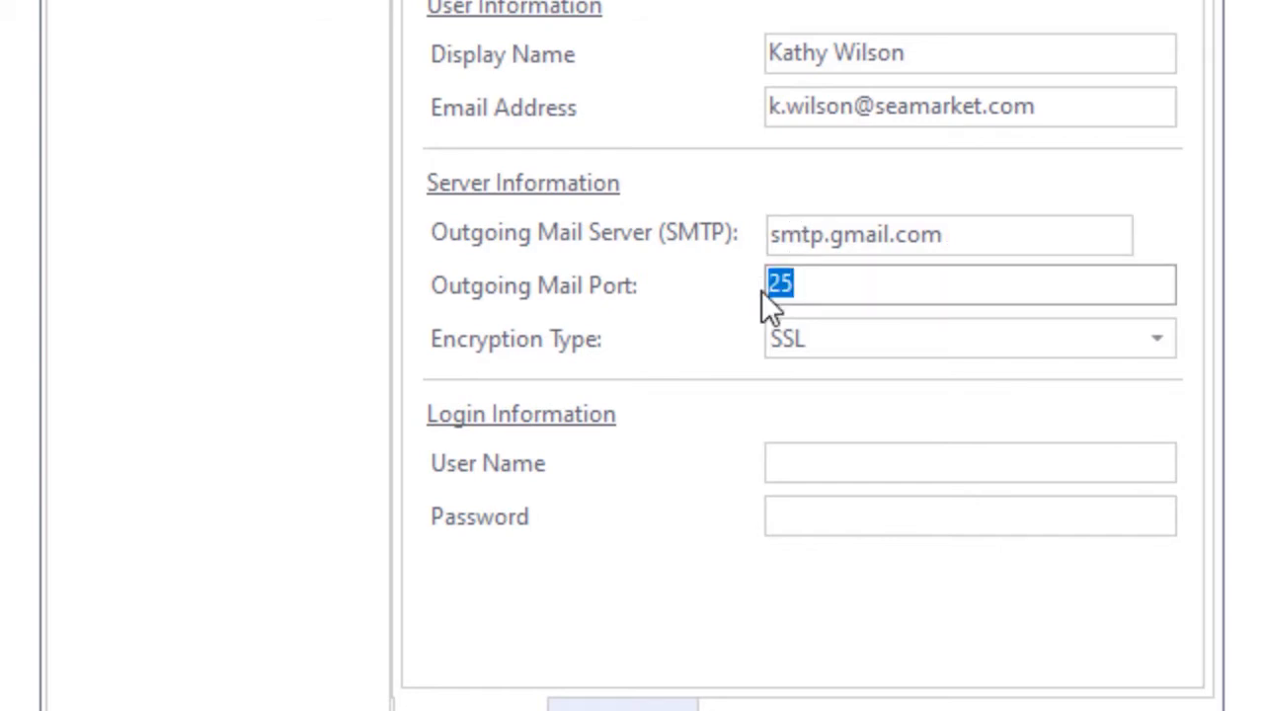
type("465")
left_click(1160, 338)
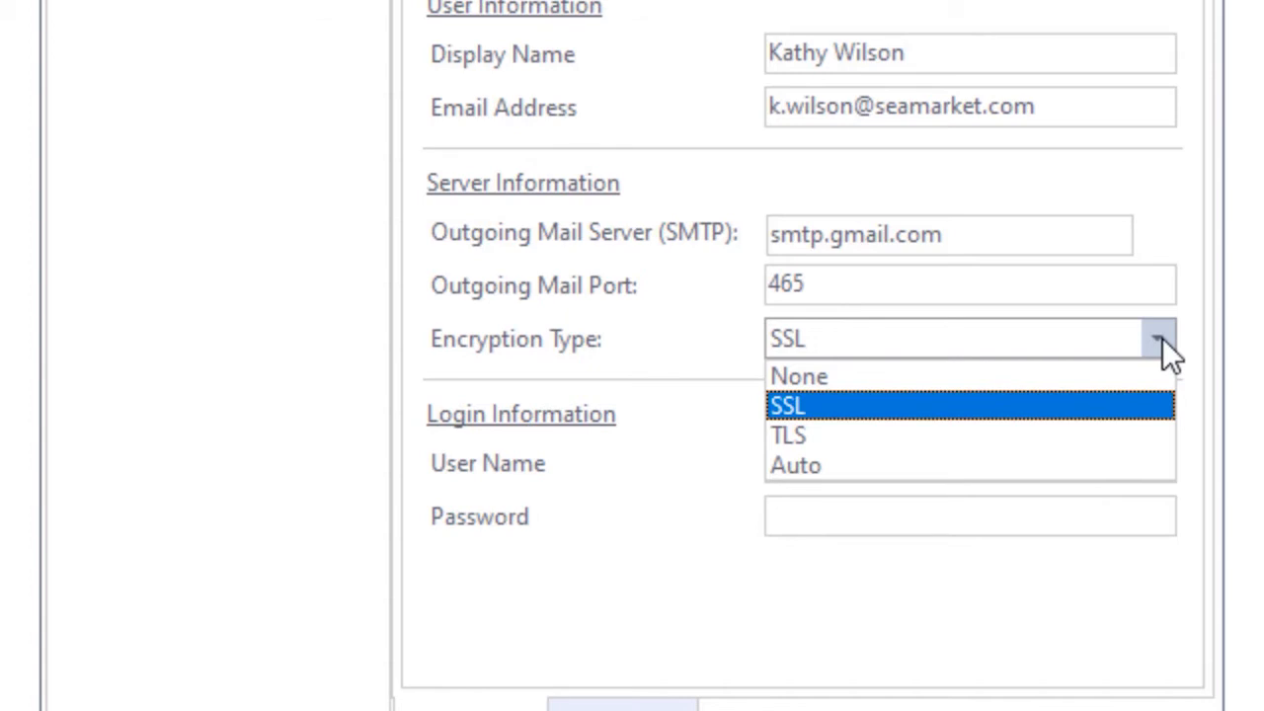
left_click(1162, 337)
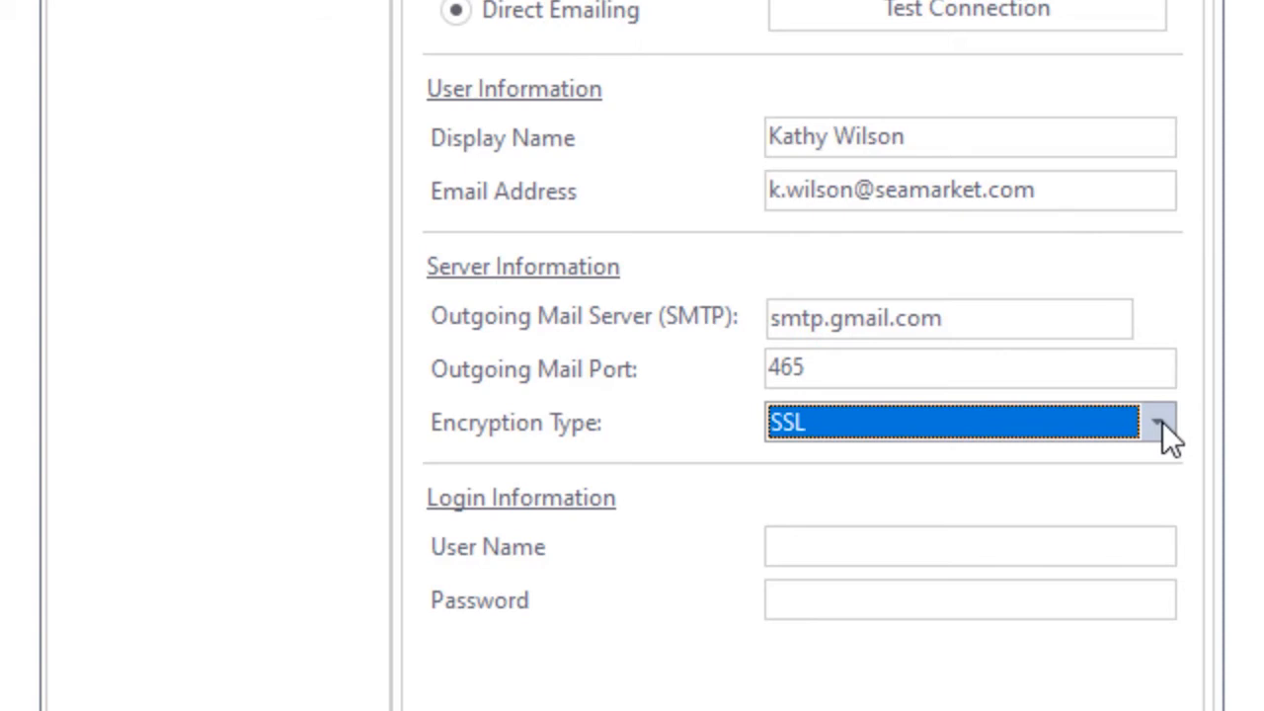
- Fill in the SMTP login user name and the account password
left_click(1016, 537)
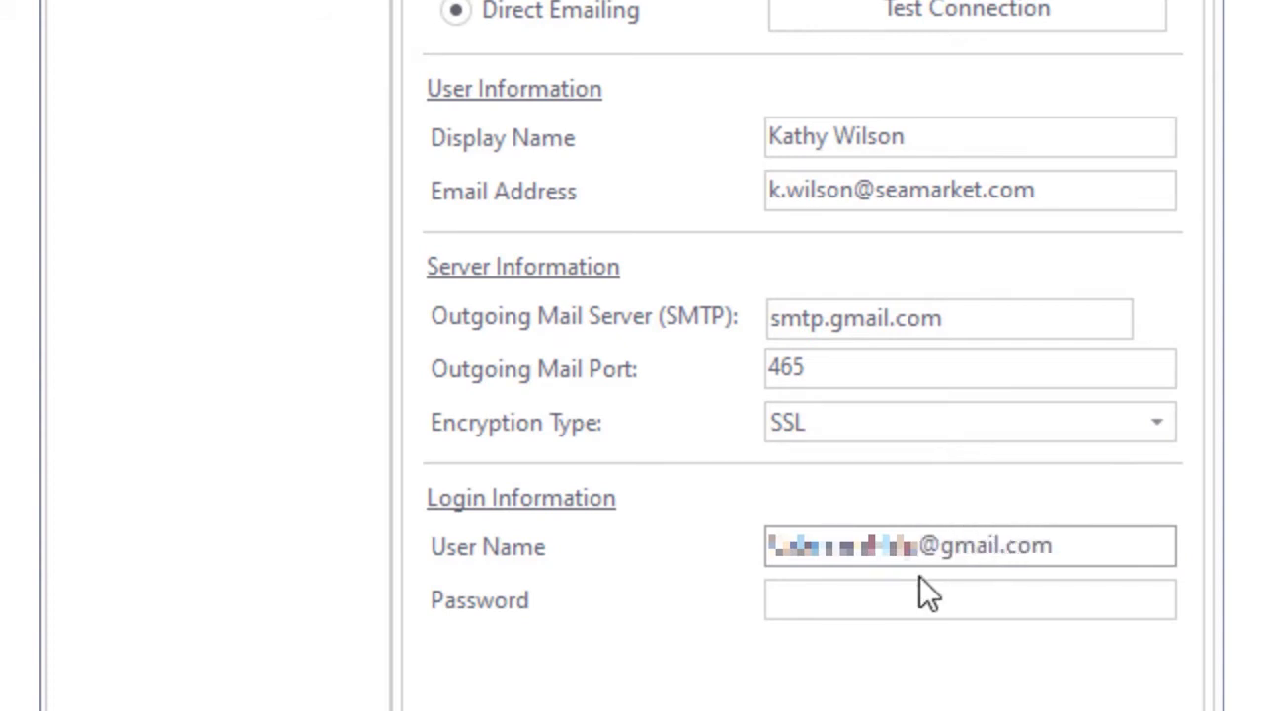
left_click(913, 585)
type("*****")
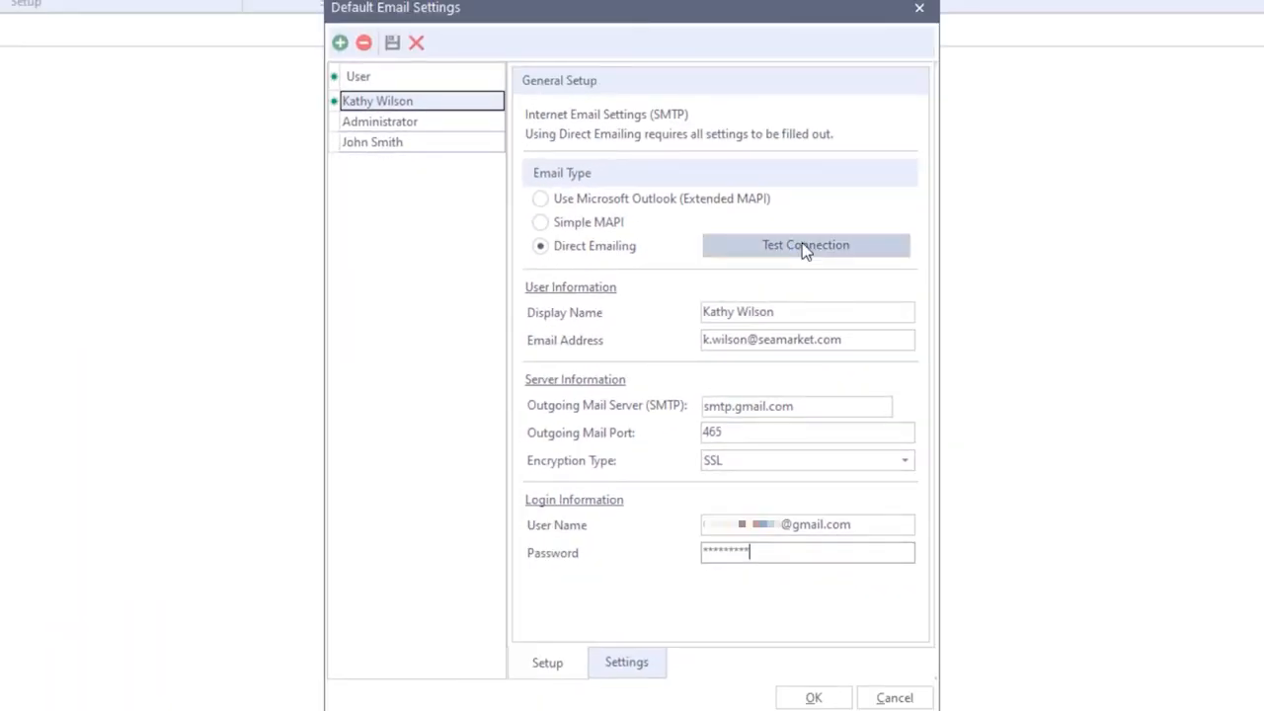
- Test the connection, acknowledge the success message, and save the email settings
left_click(805, 248)
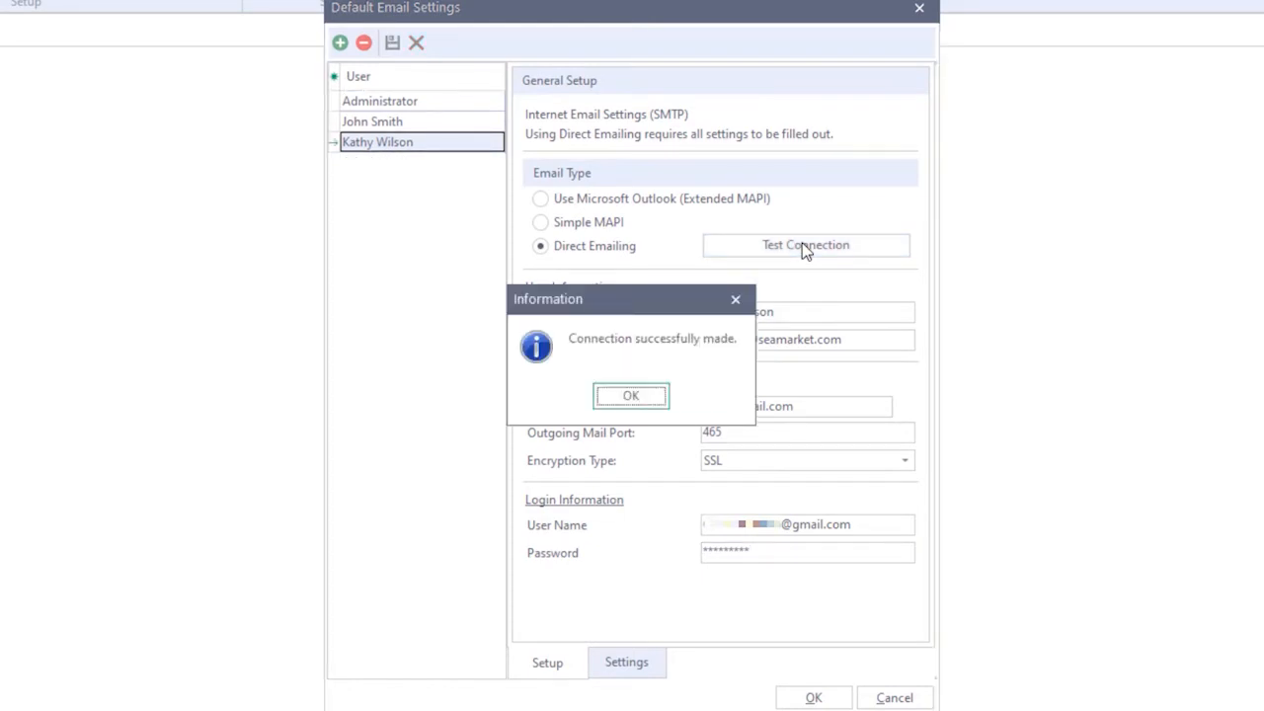
left_click(656, 396)
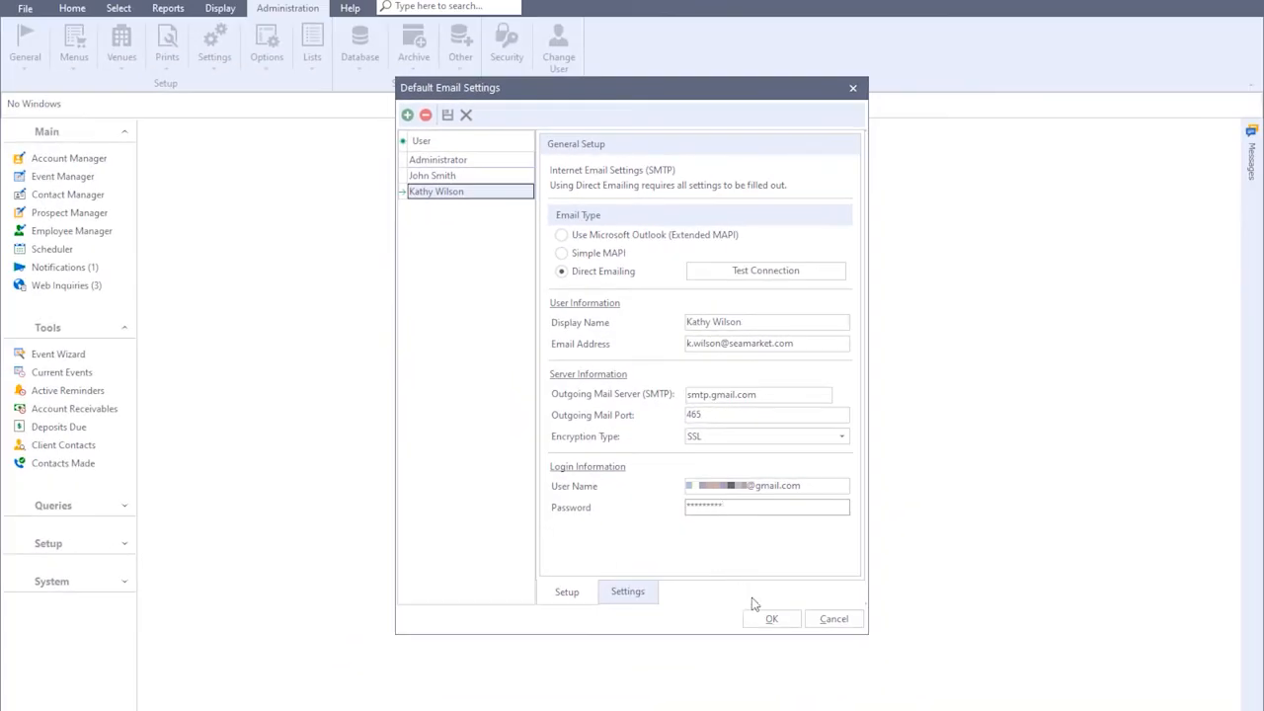
left_click(768, 622)
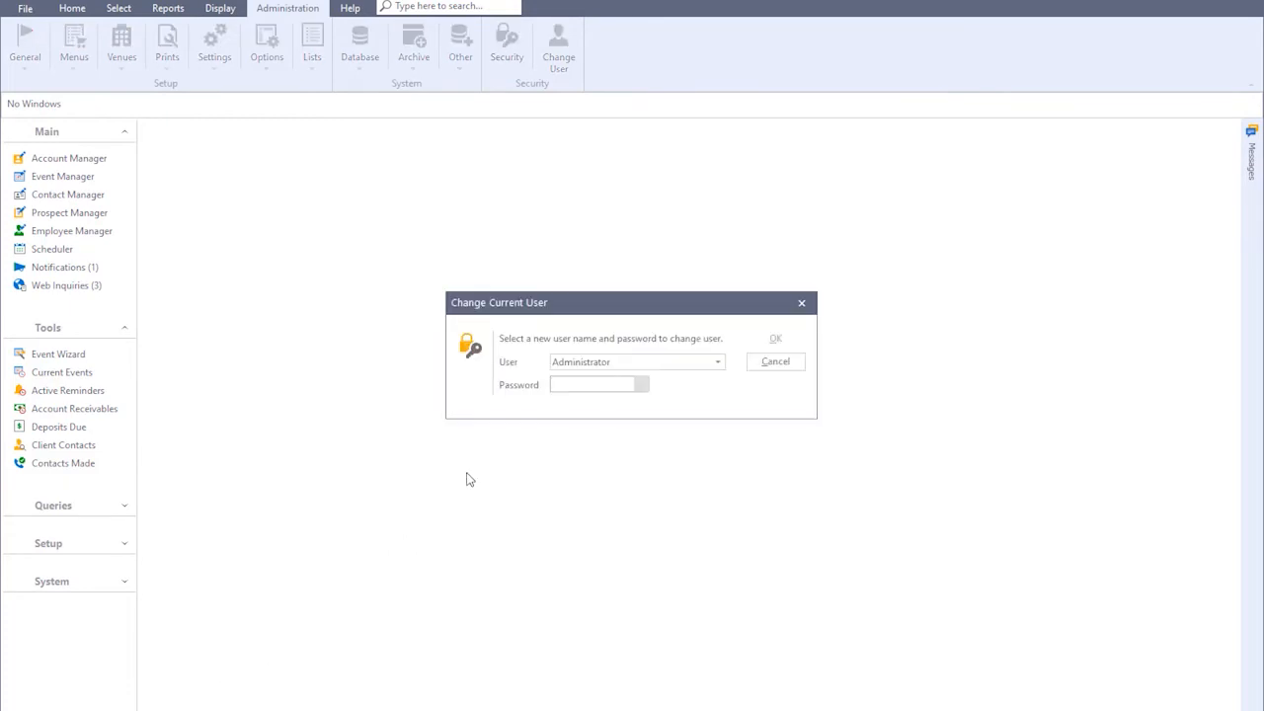
- Change the logged-in user to the sales rep, entering her password
left_click(576, 363)
left_click(578, 394)
type("****")
key("Return")
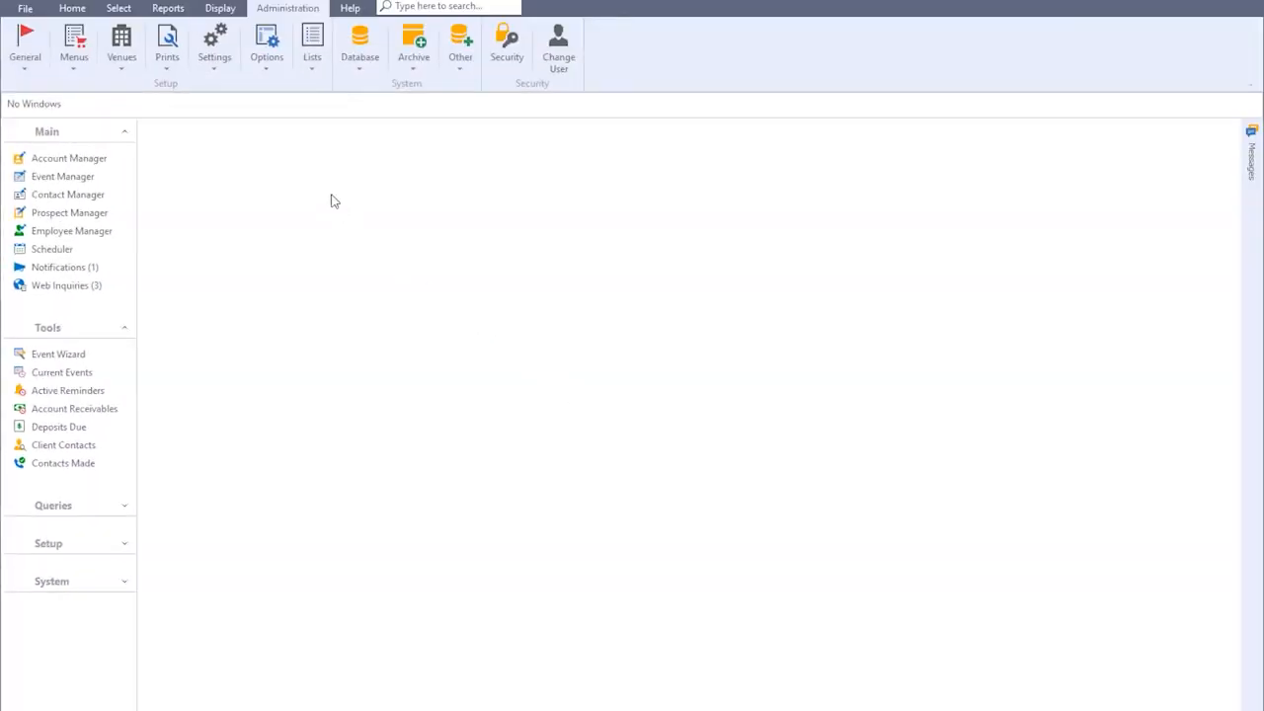
- Review the email signature settings ('Regards' with title, company and logo), then close them
left_click(217, 64)
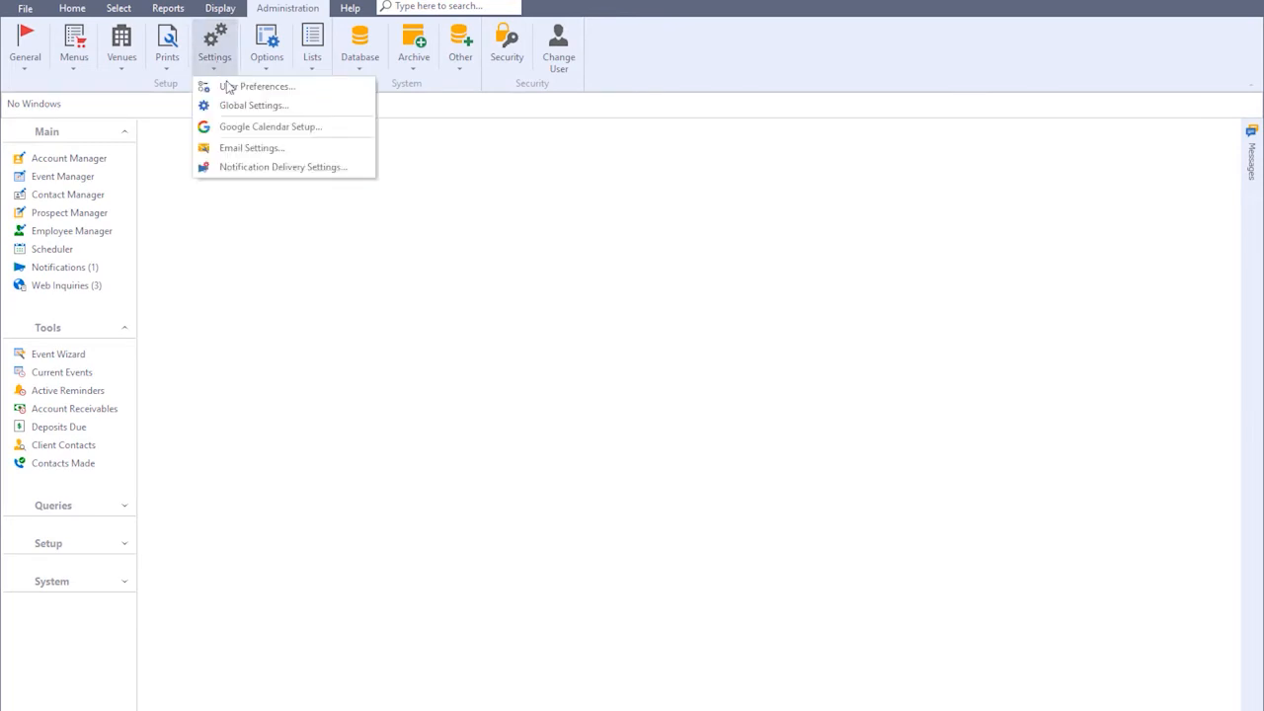
left_click(248, 147)
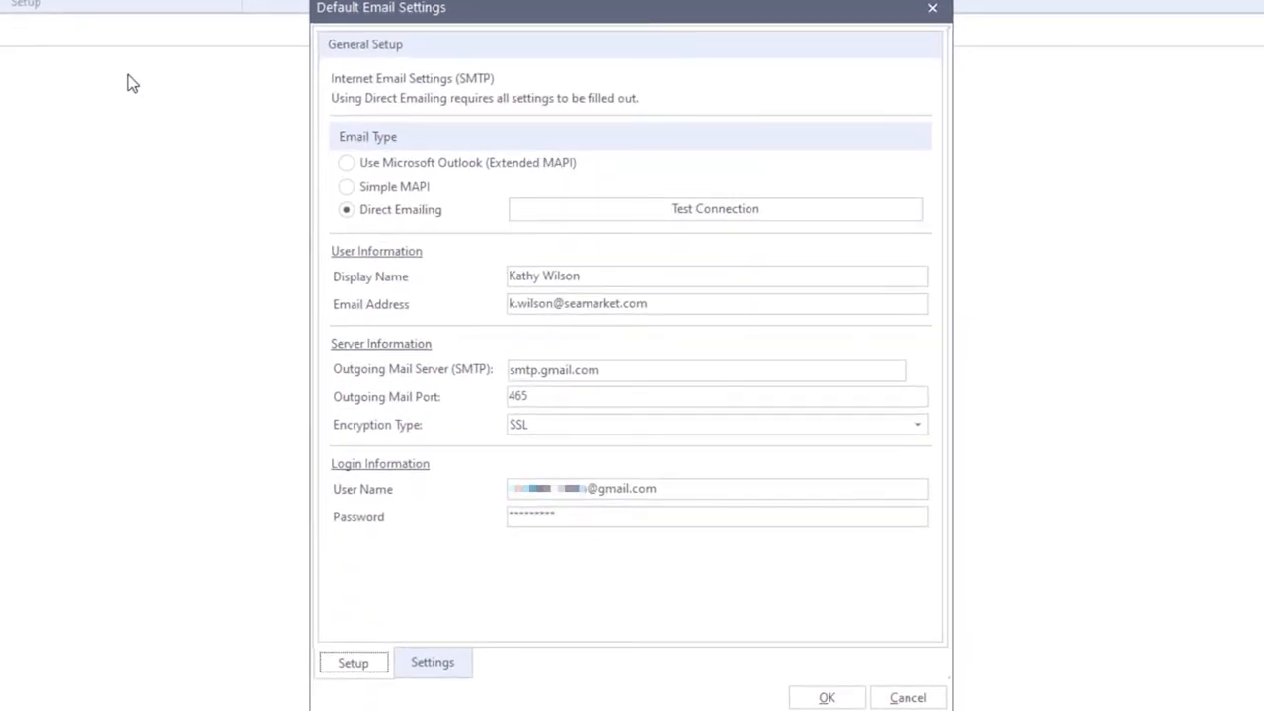
left_click(426, 662)
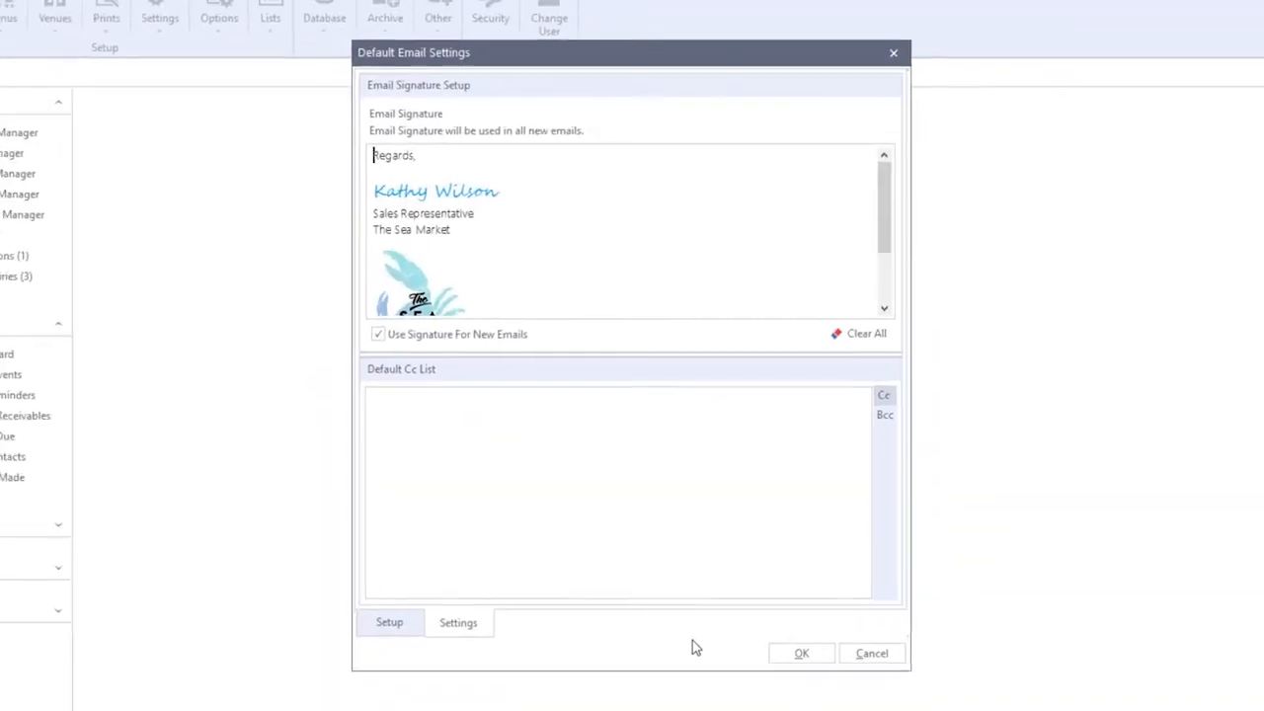
left_click(798, 653)
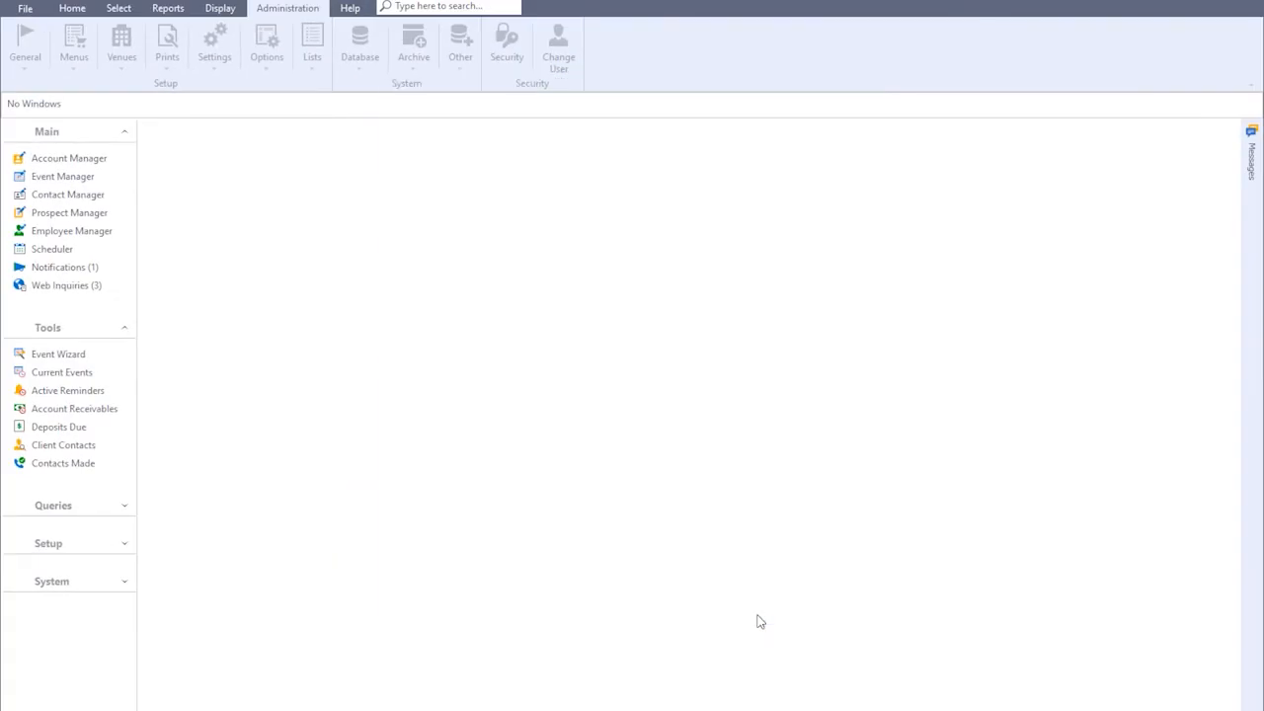
- From Event Manager, send the Drift contact the Hyper Growth 2019 reminder template email
left_click(112, 176)
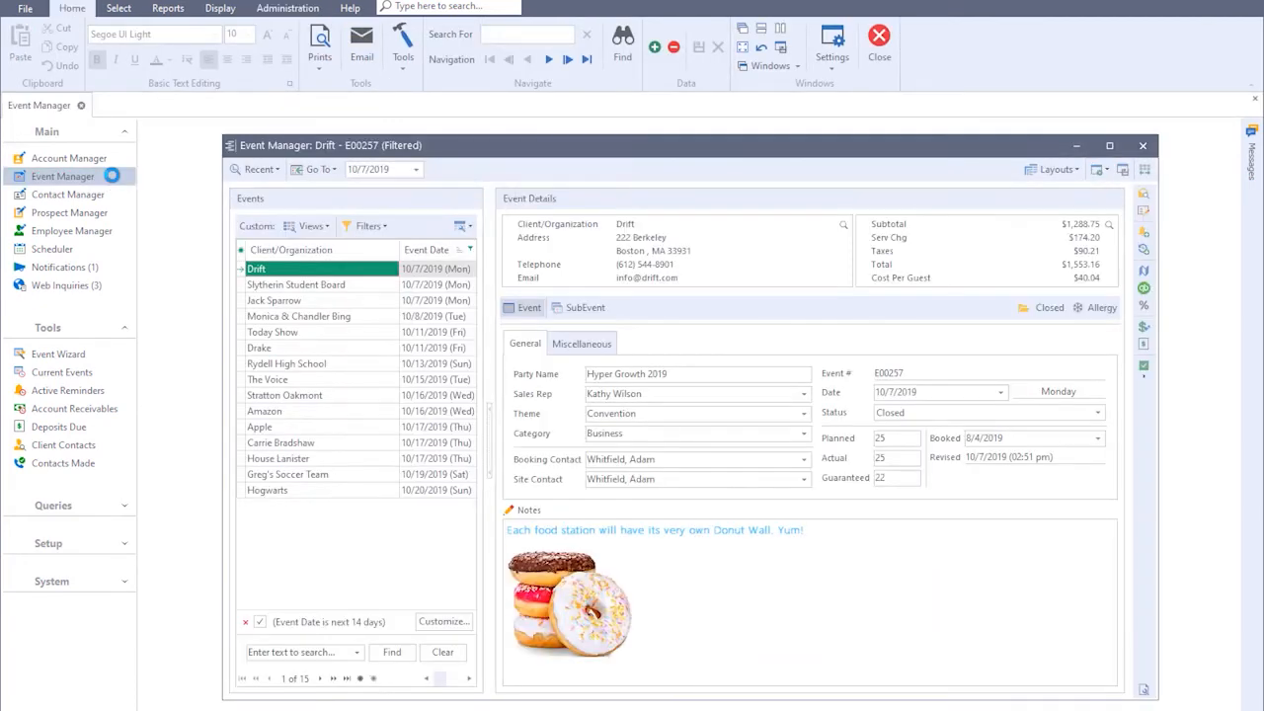
left_click(362, 47)
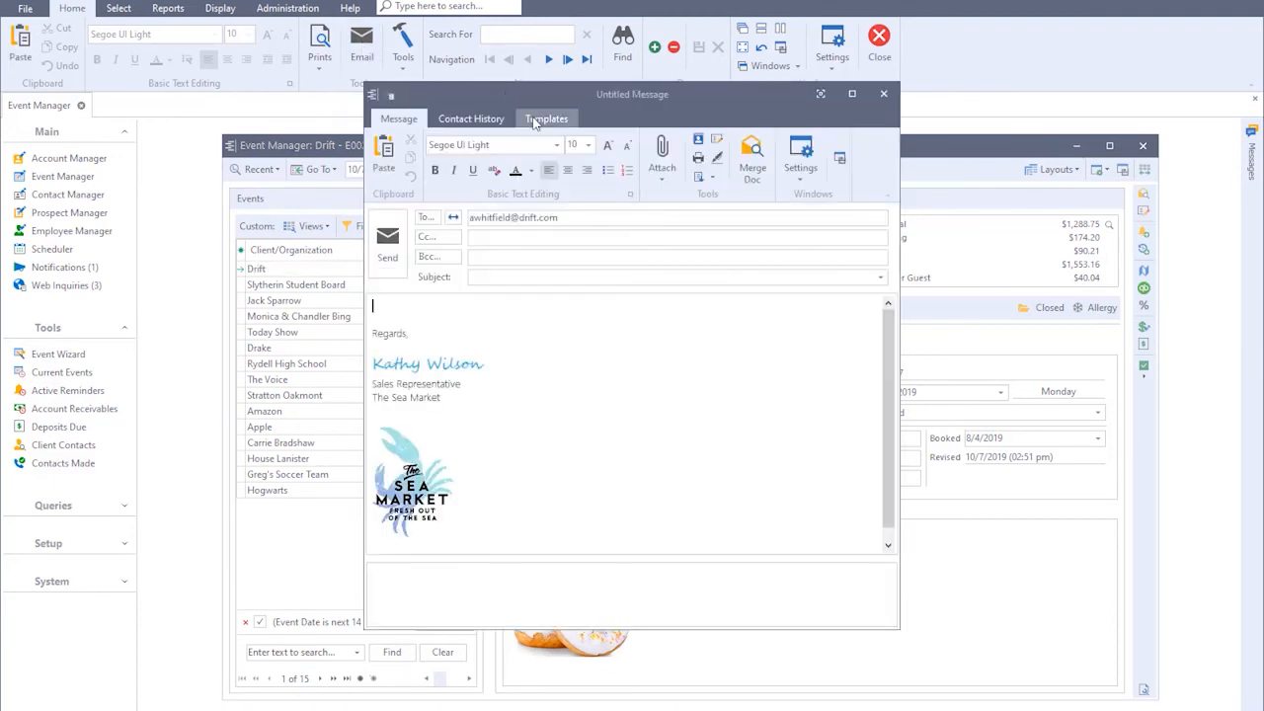
left_click(534, 120)
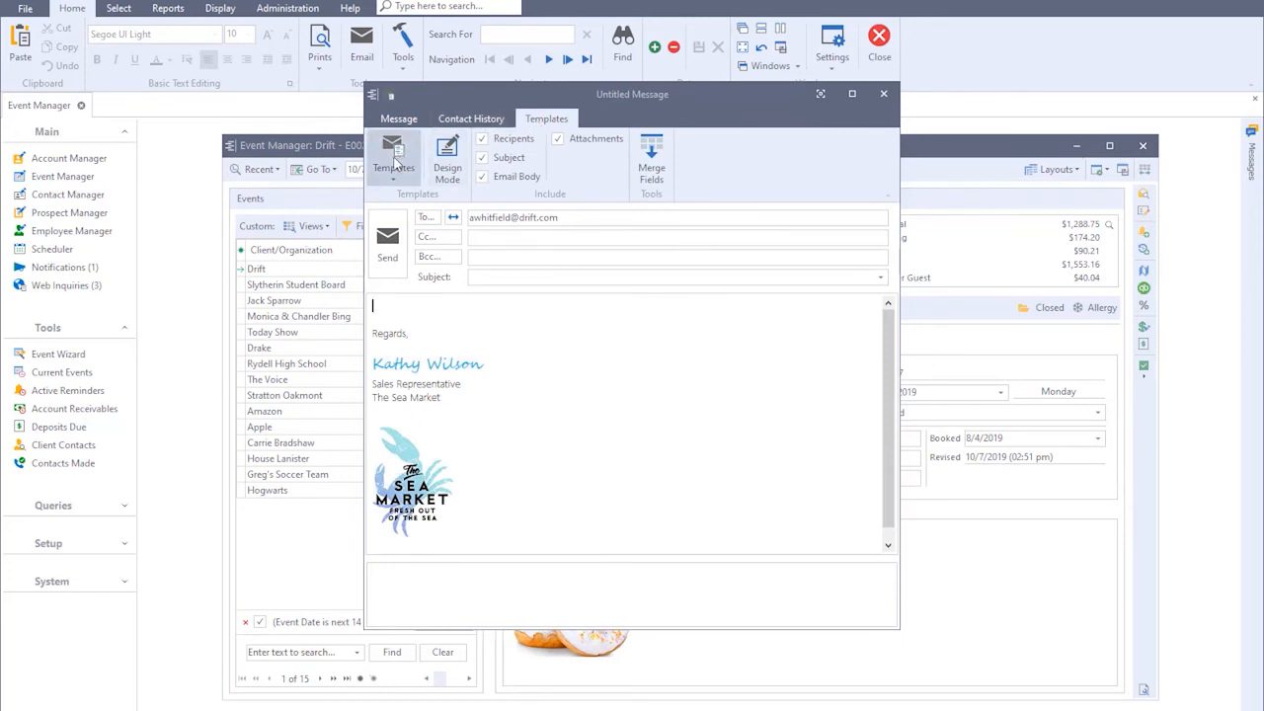
left_click(396, 165)
left_click(415, 201)
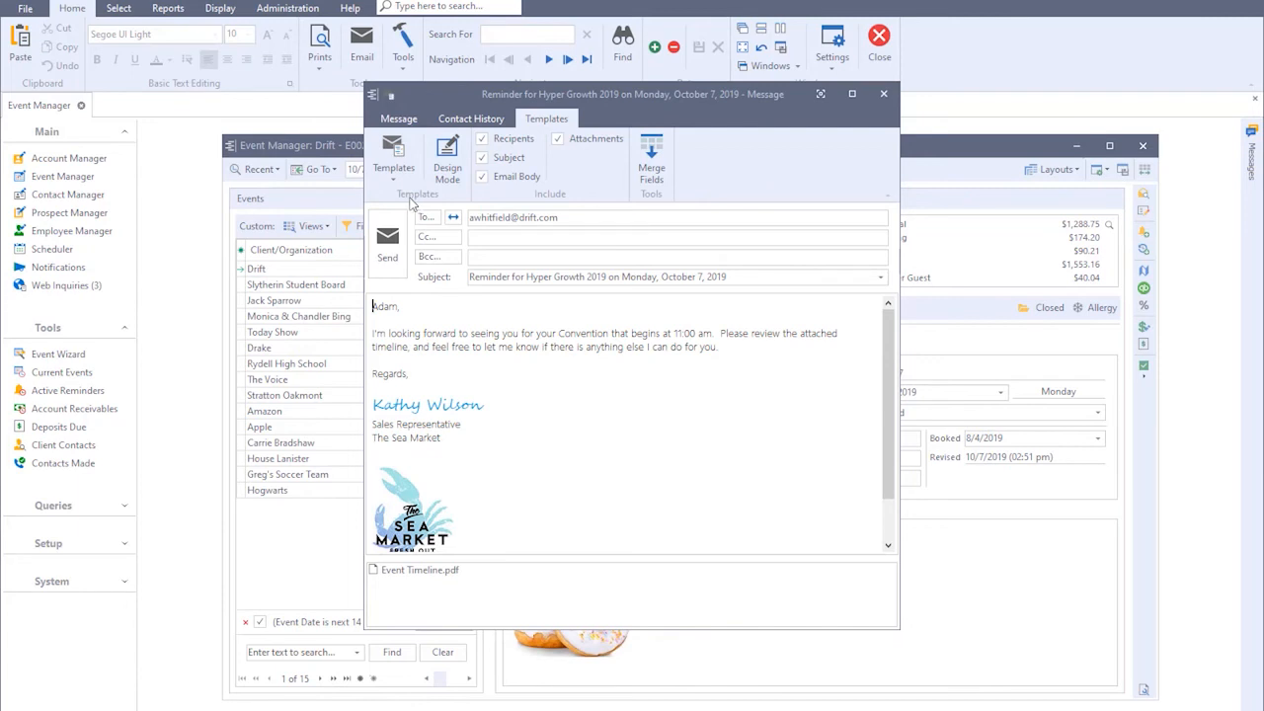
left_click(387, 243)
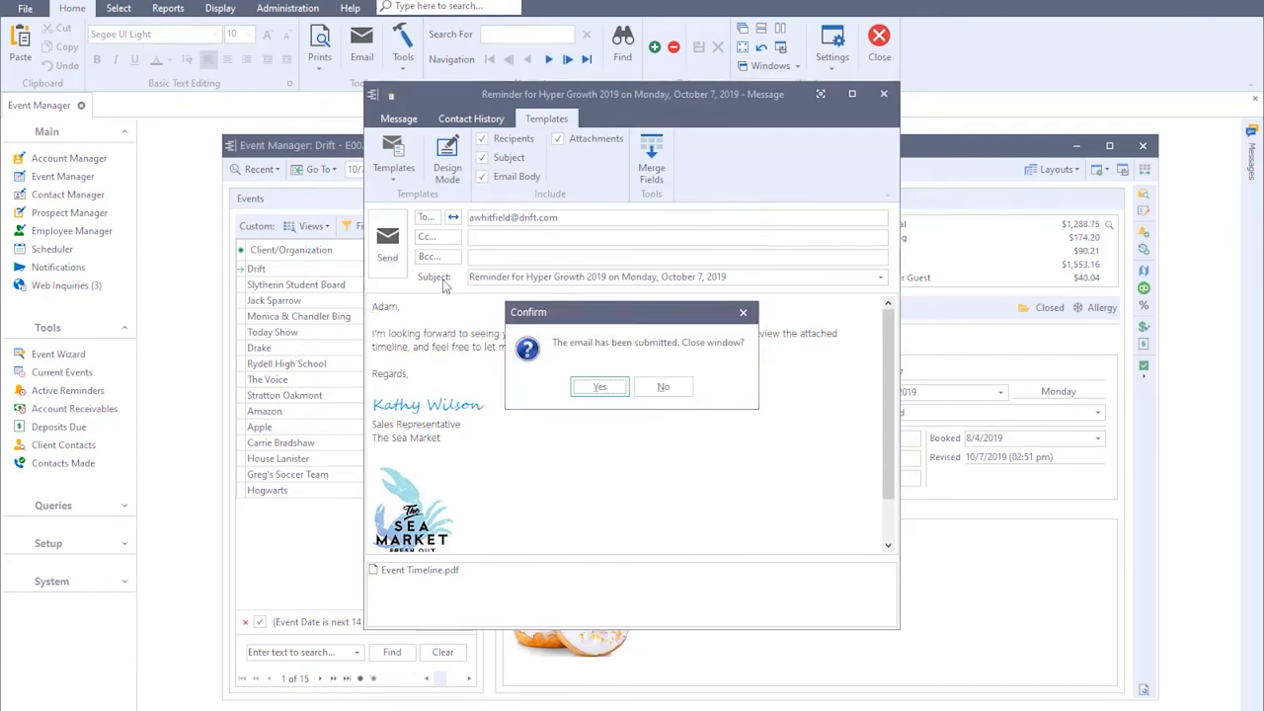
left_click(598, 387)
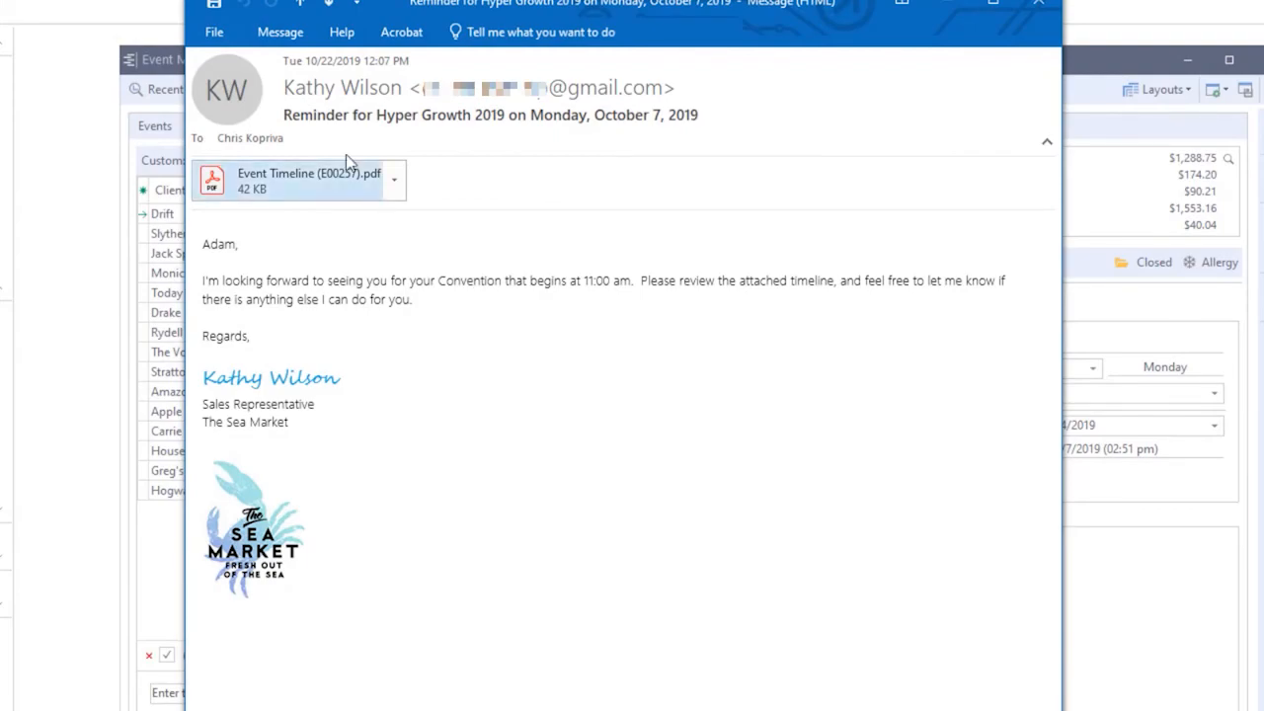
- Check the reminder's reply address in Outlook, then close the reply, message and Event Manager
left_click(280, 31)
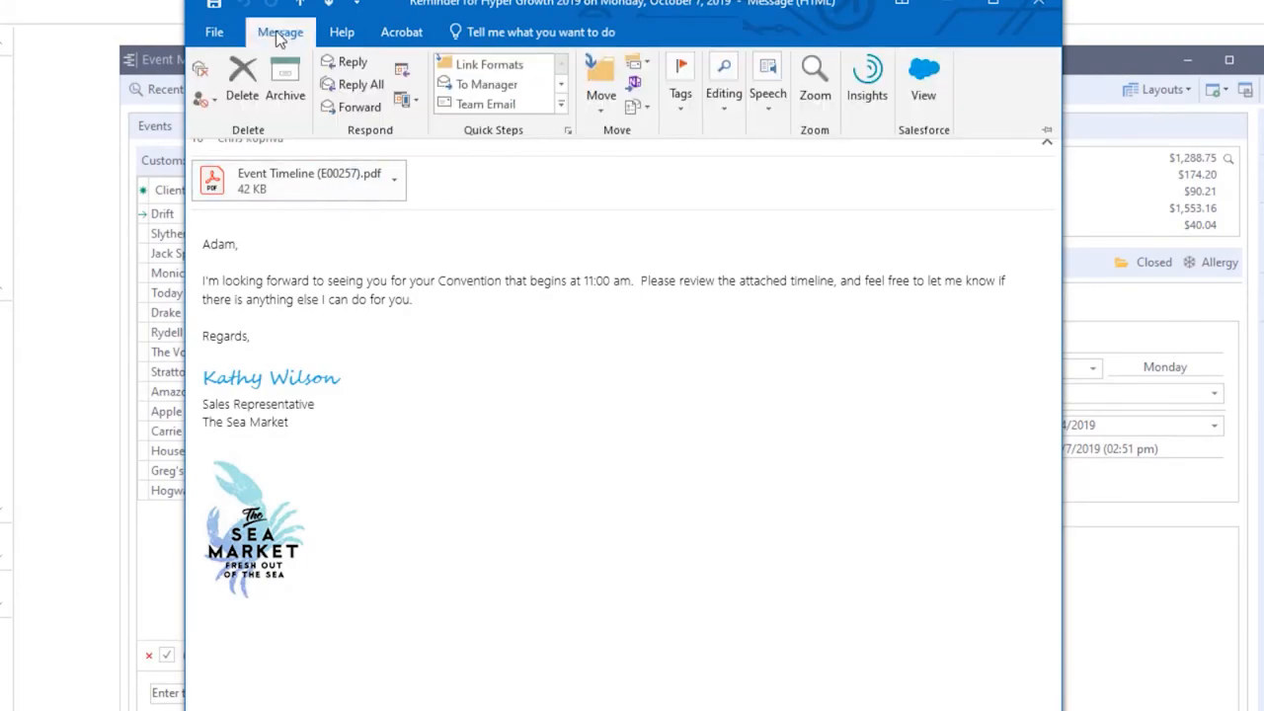
left_click(328, 64)
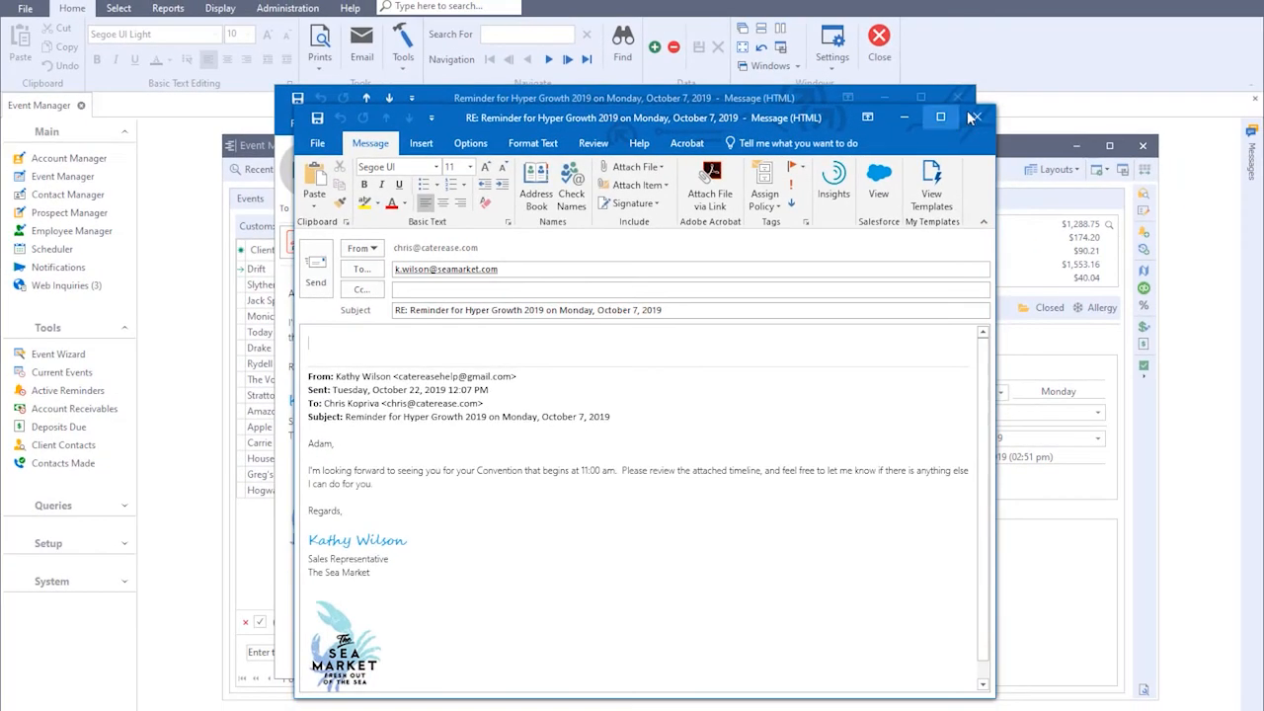
left_click(973, 117)
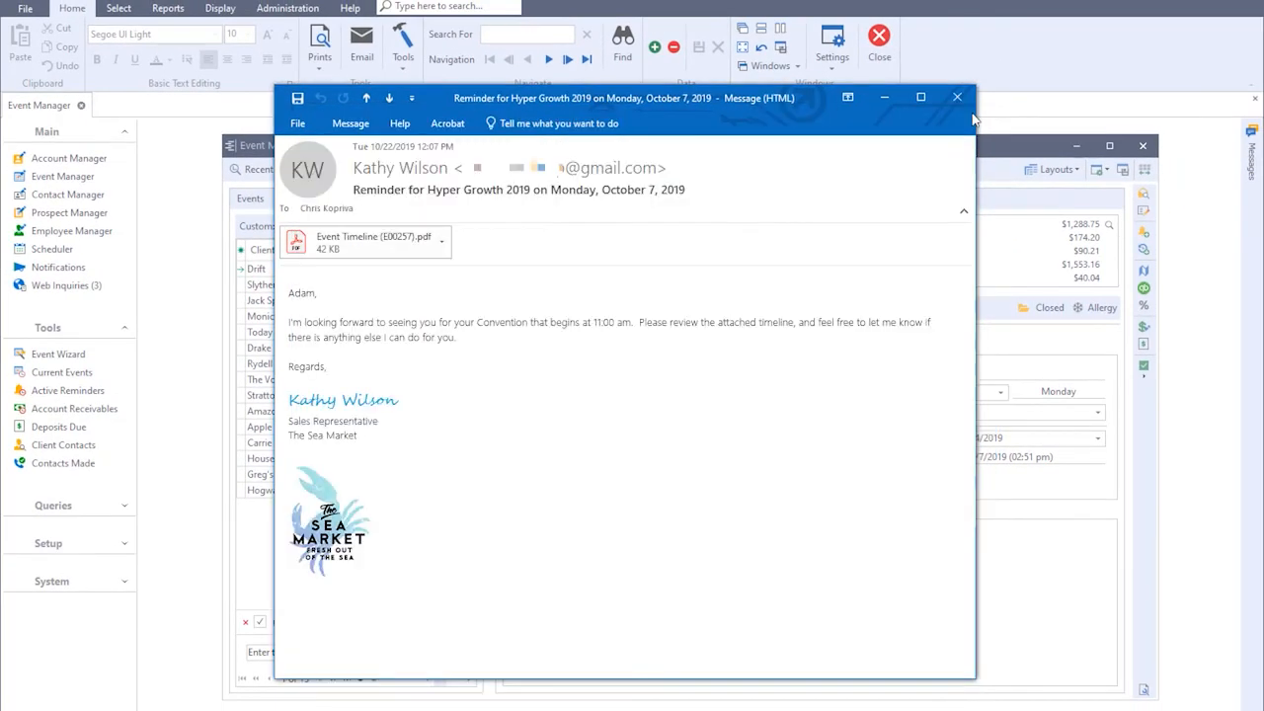
left_click(958, 101)
left_click(1140, 147)
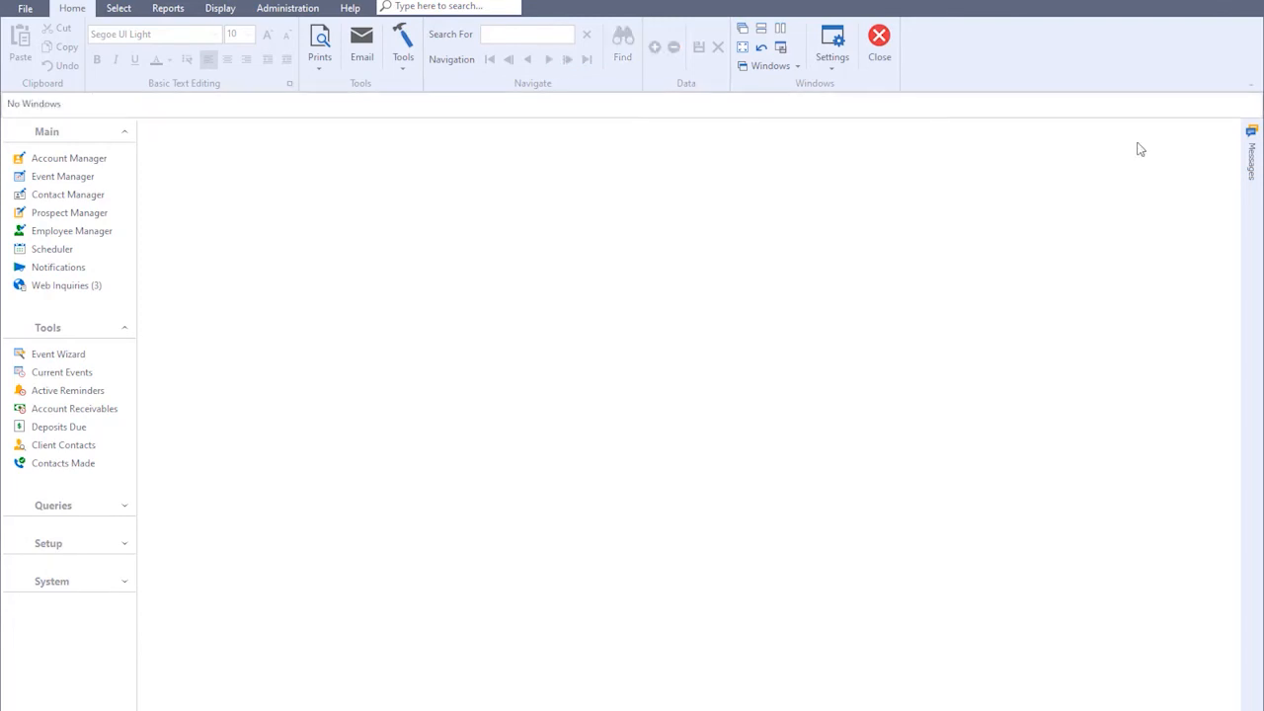